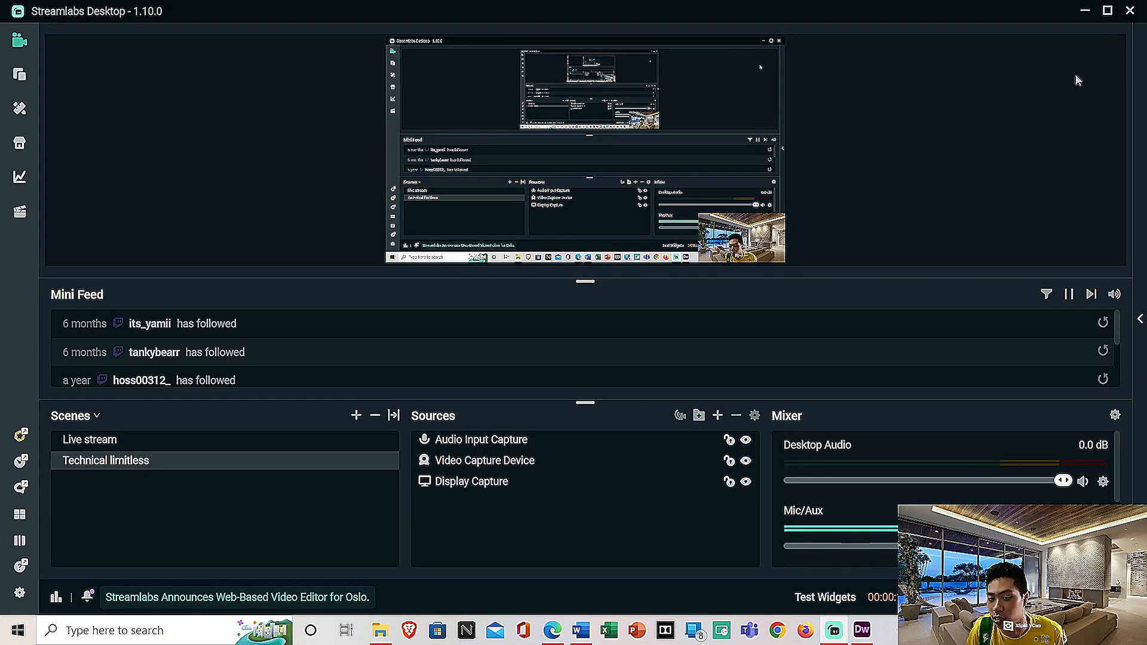
Switch from Streamlabs Desktop to the Index.html page in Dreamweaver and try selecting its heading and nearby text
click(1085, 10)
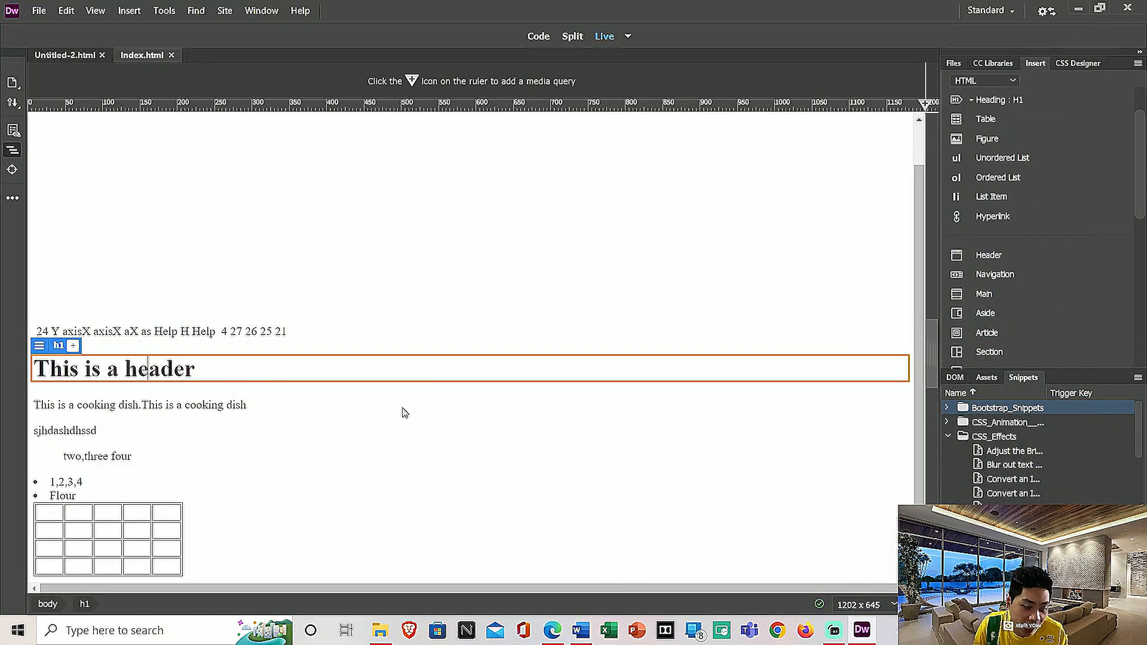
drag(236, 366, 16, 374)
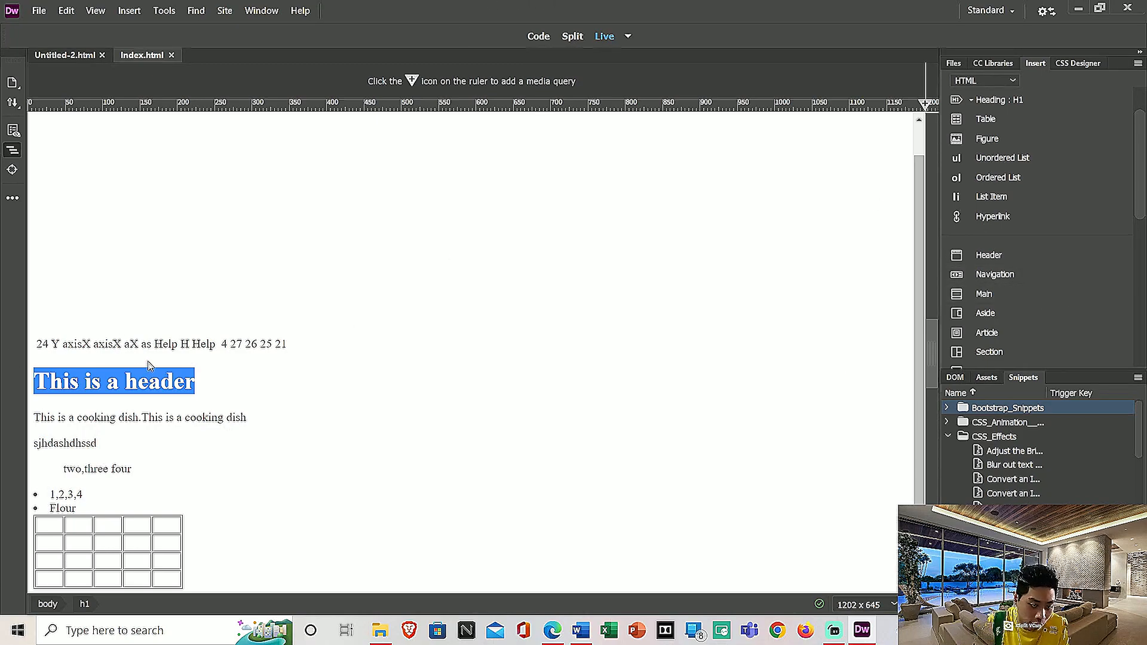
click(150, 382)
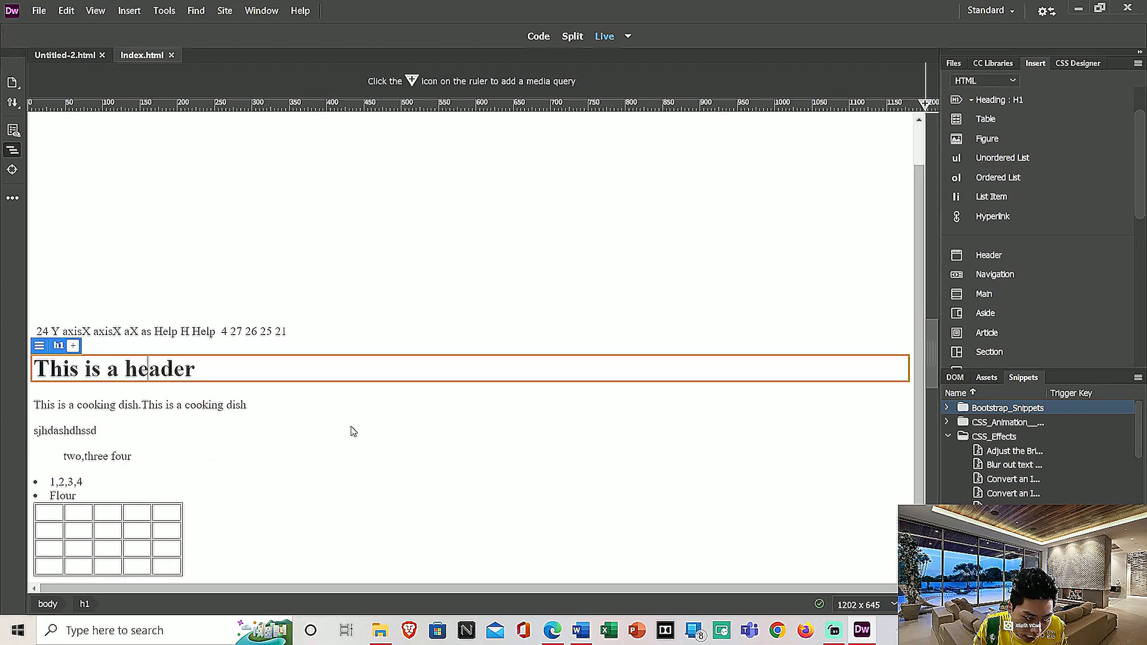
click(208, 330)
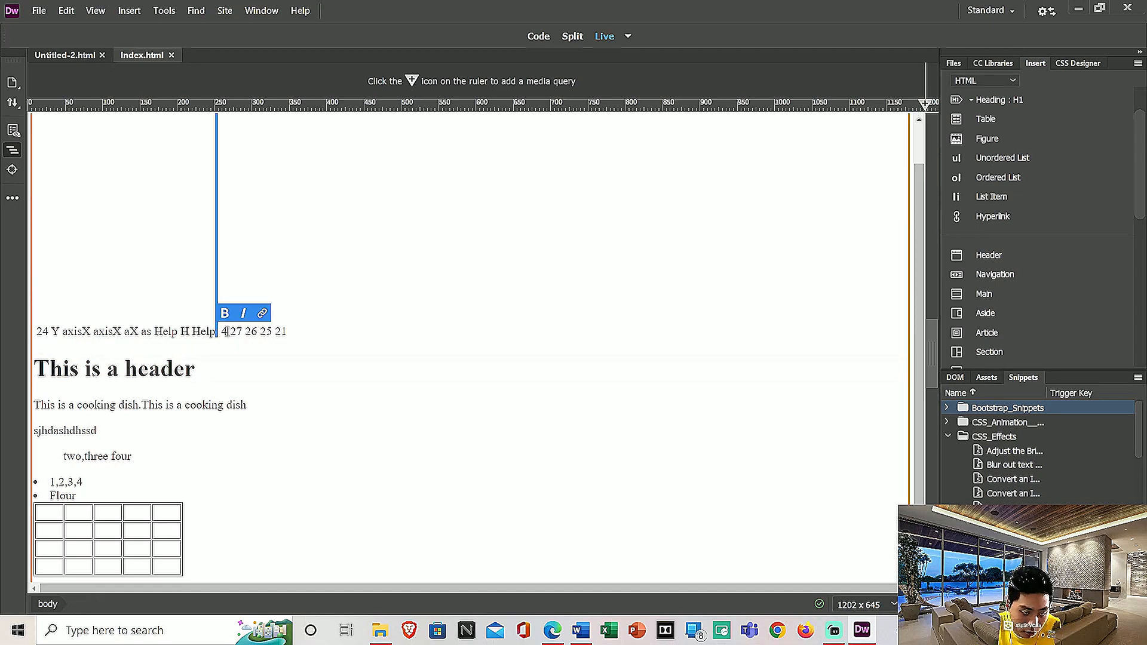
drag(293, 332, 87, 415)
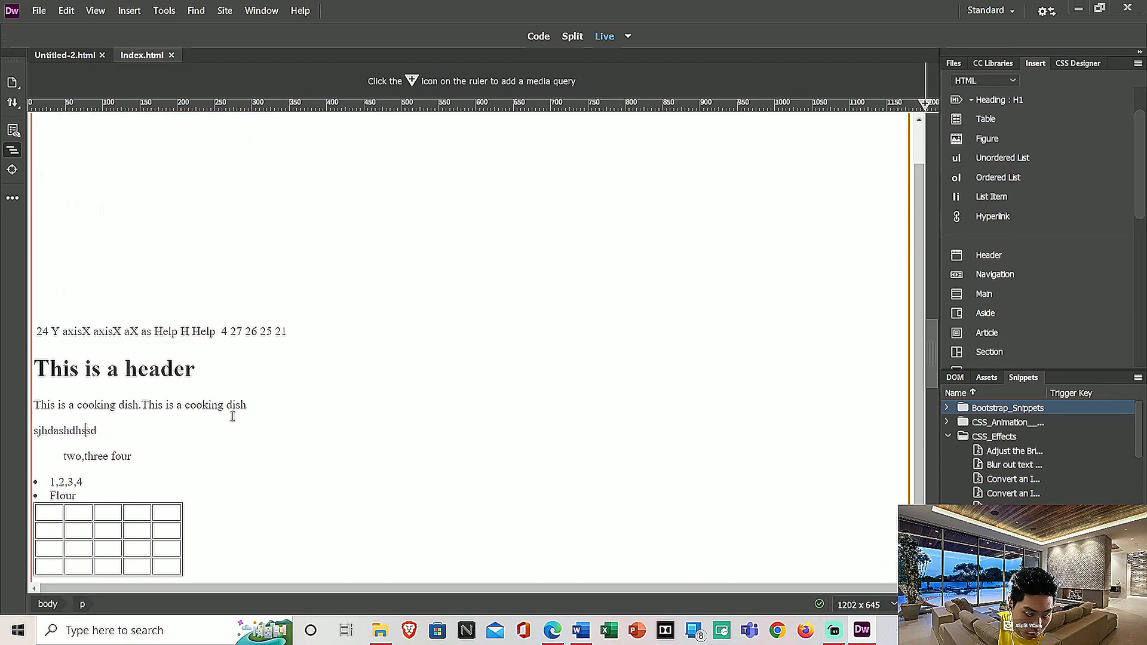
Start a hyperlink positioned after the "This is a cooking dish" paragraph and set its text to "cooking photo"
drag(248, 405, 26, 406)
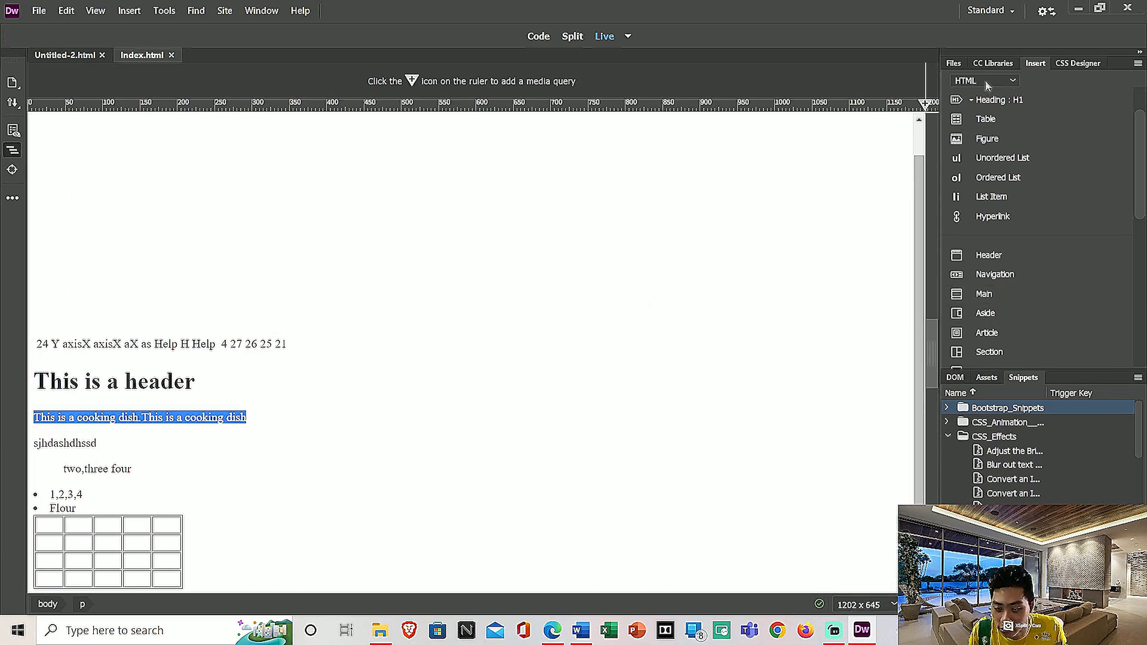
click(1041, 223)
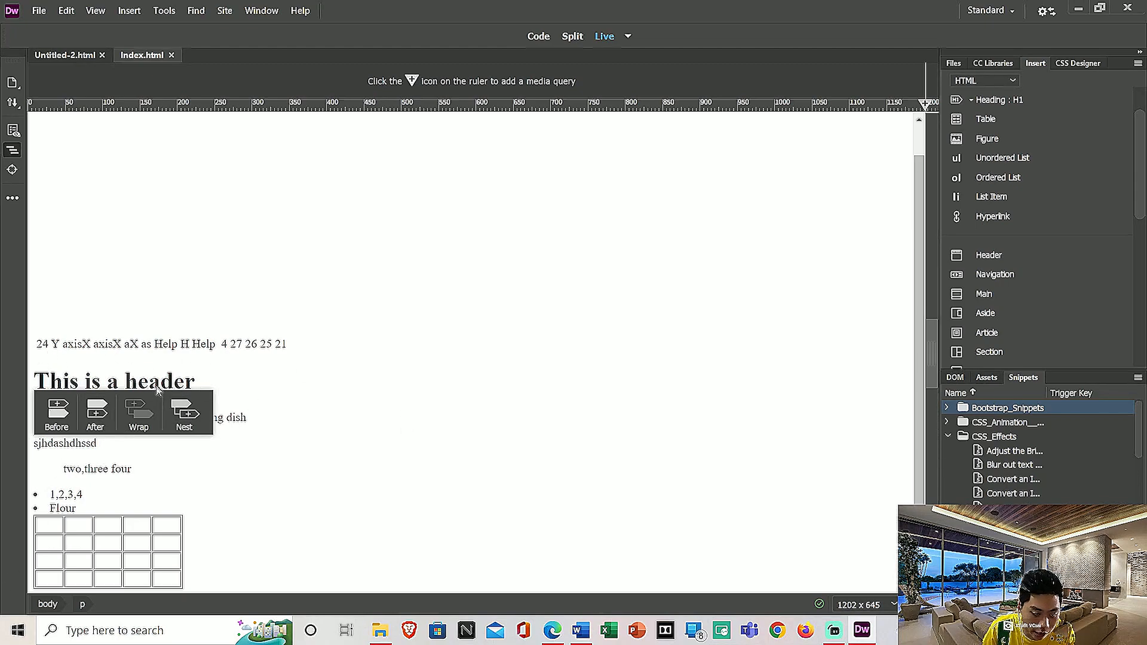
click(96, 412)
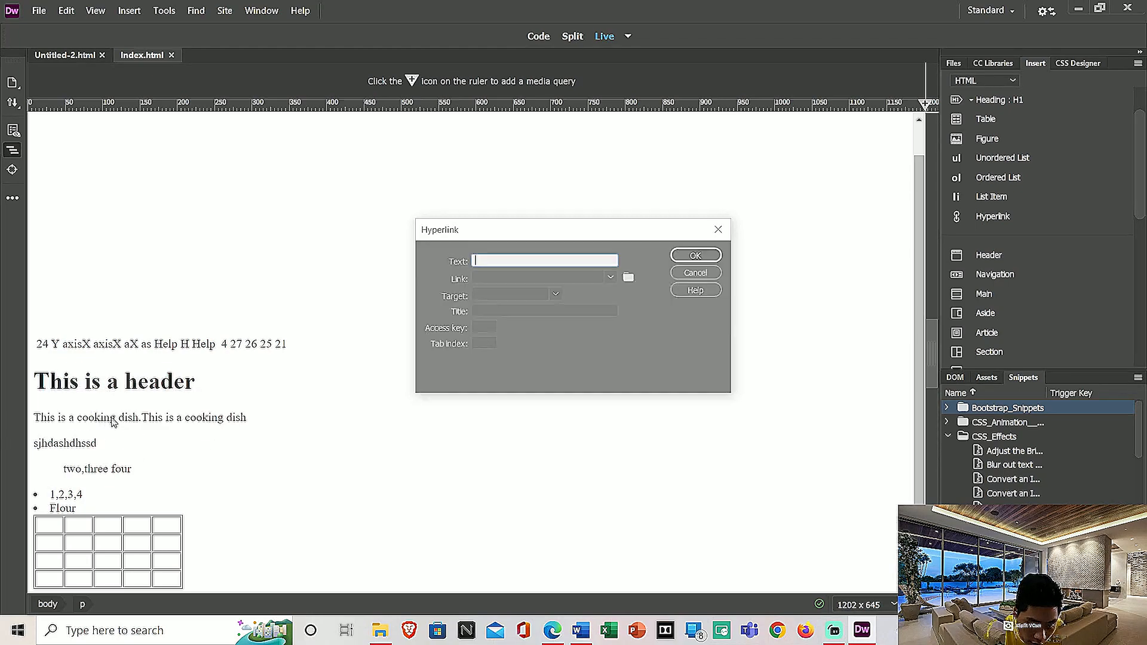
click(509, 272)
click(542, 260)
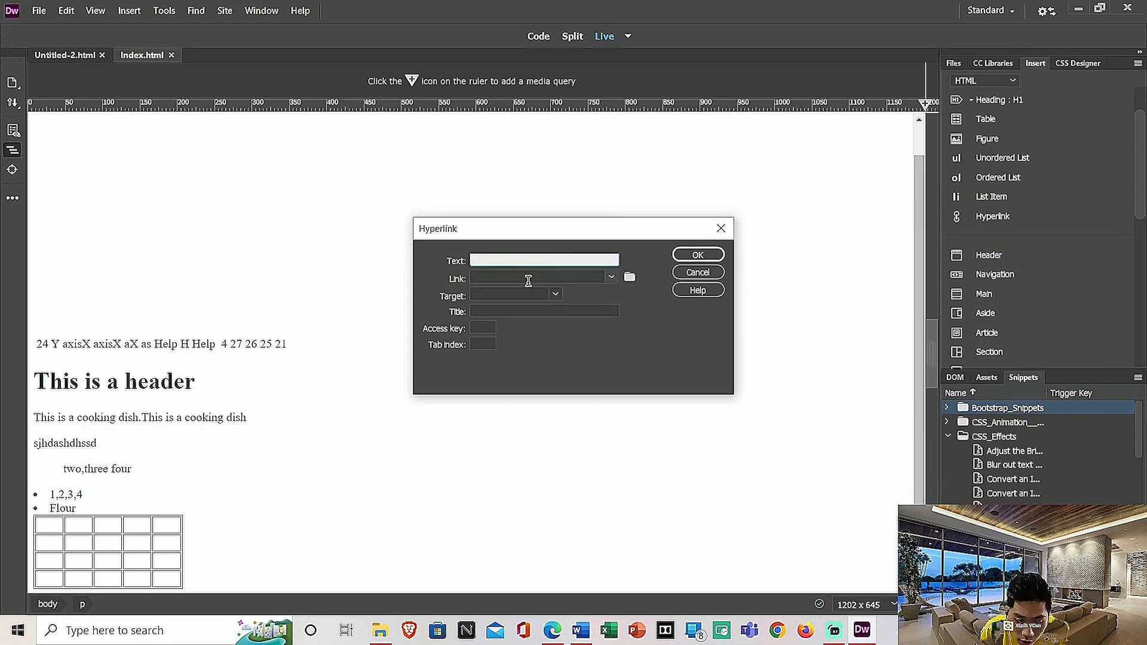
text(coo)
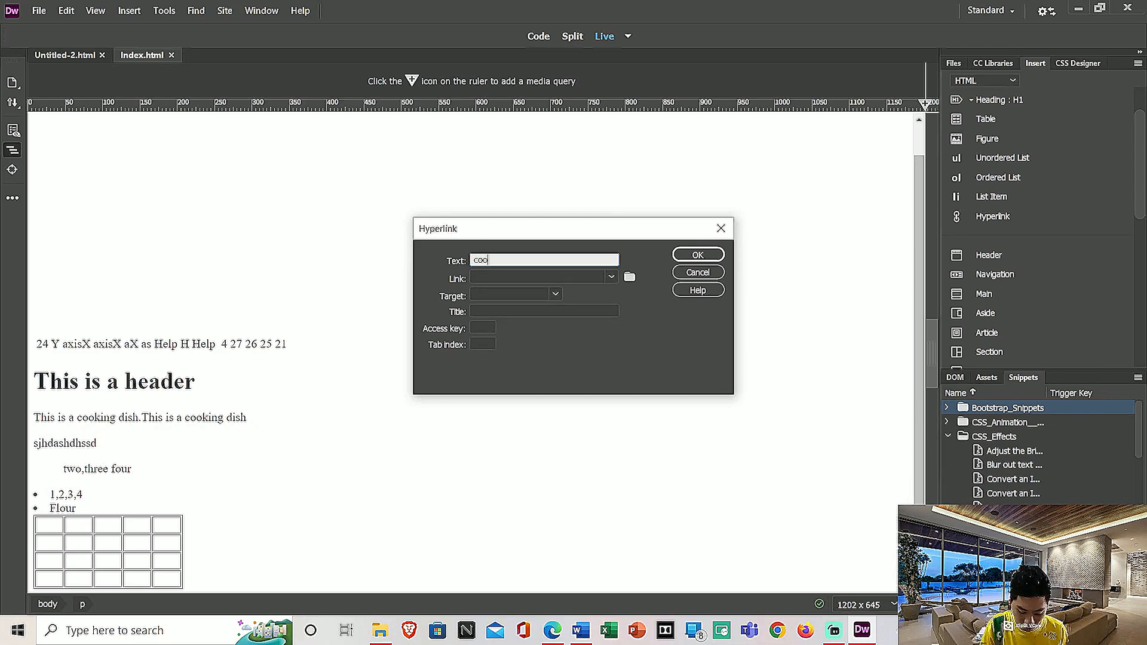
text(king photo)
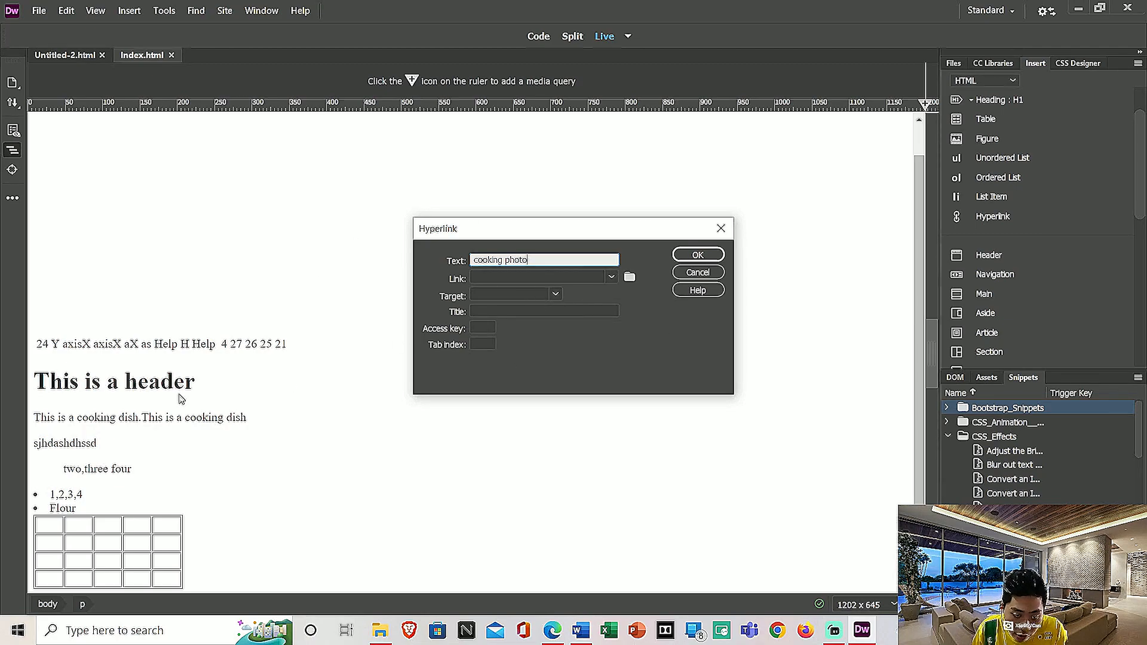
Set the hyperlink's destination to Picture1.jpg from the Photoshop folder inside the desktop's project folder
click(630, 277)
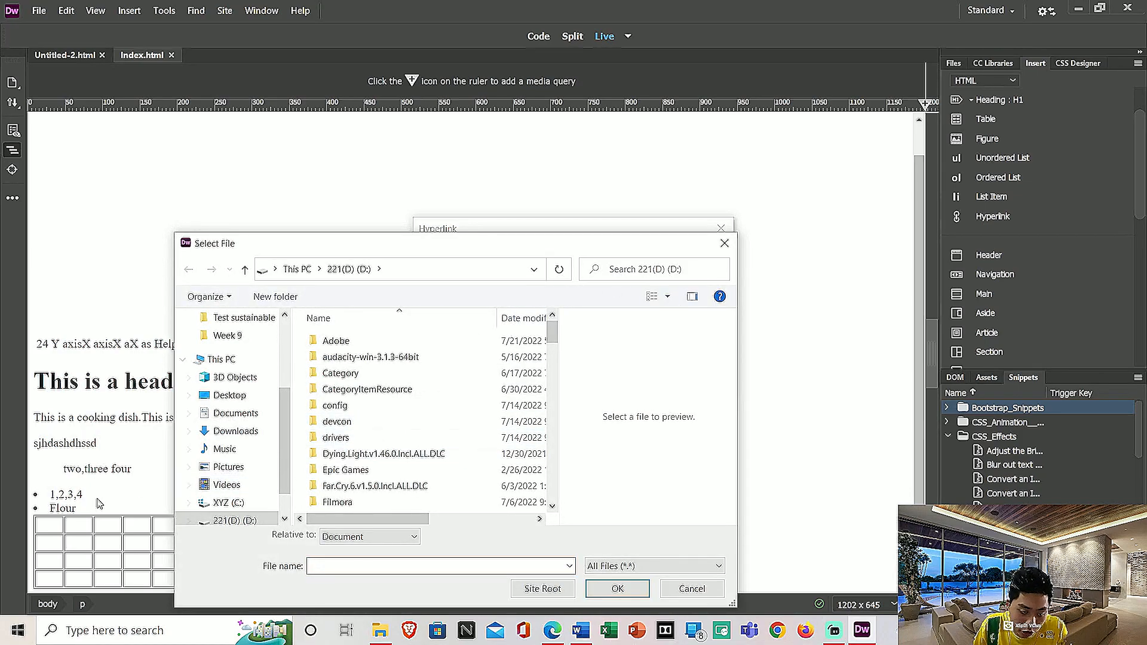
scroll(258, 397, up, 3)
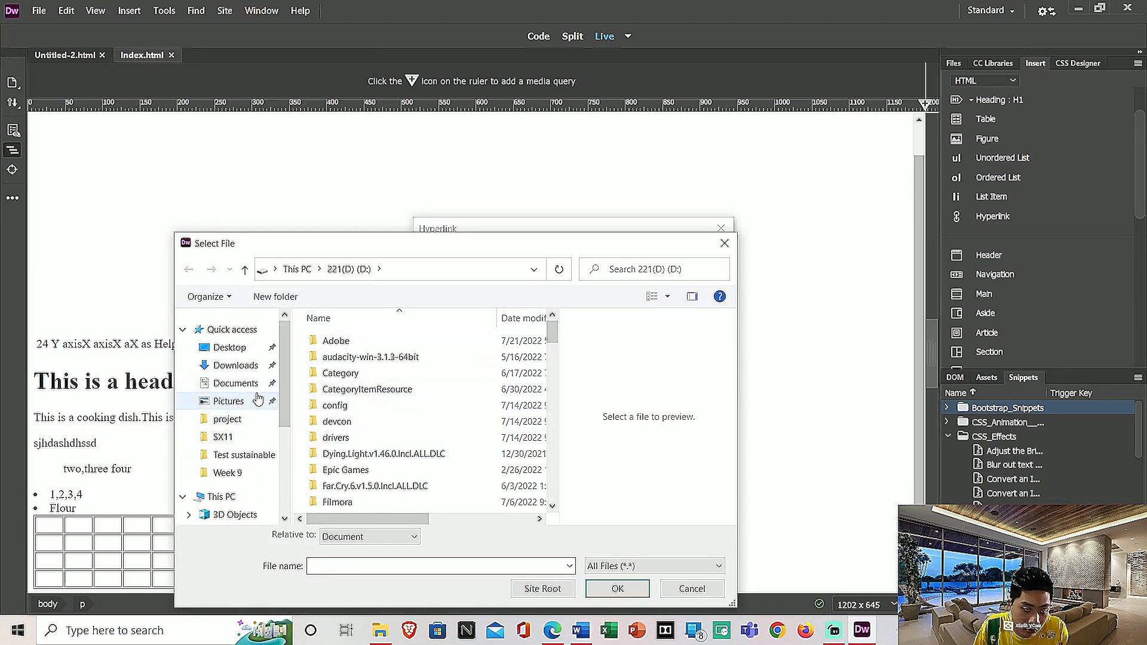
click(230, 349)
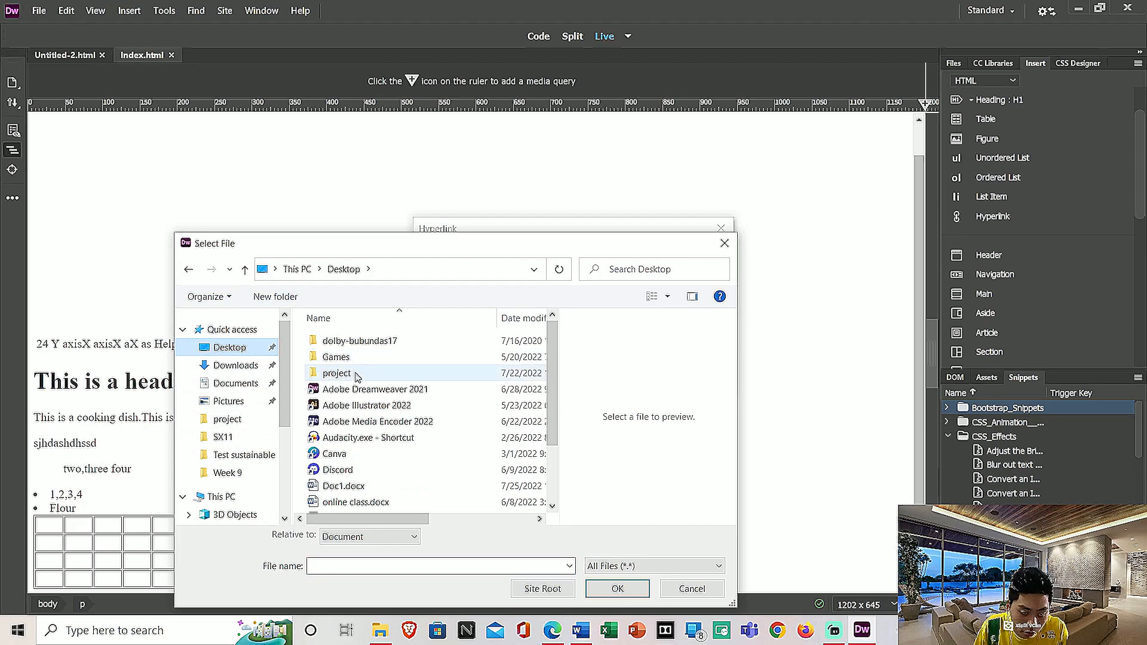
scroll(356, 375, down, 2)
scroll(356, 379, up, 2)
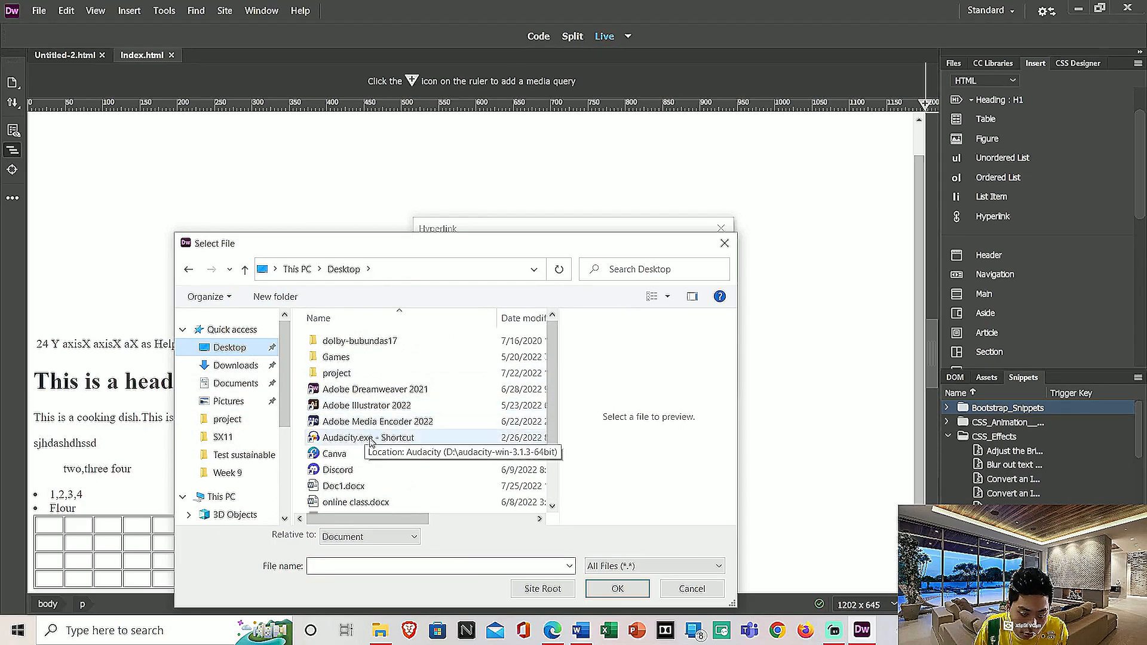
double_click(356, 376)
double_click(377, 342)
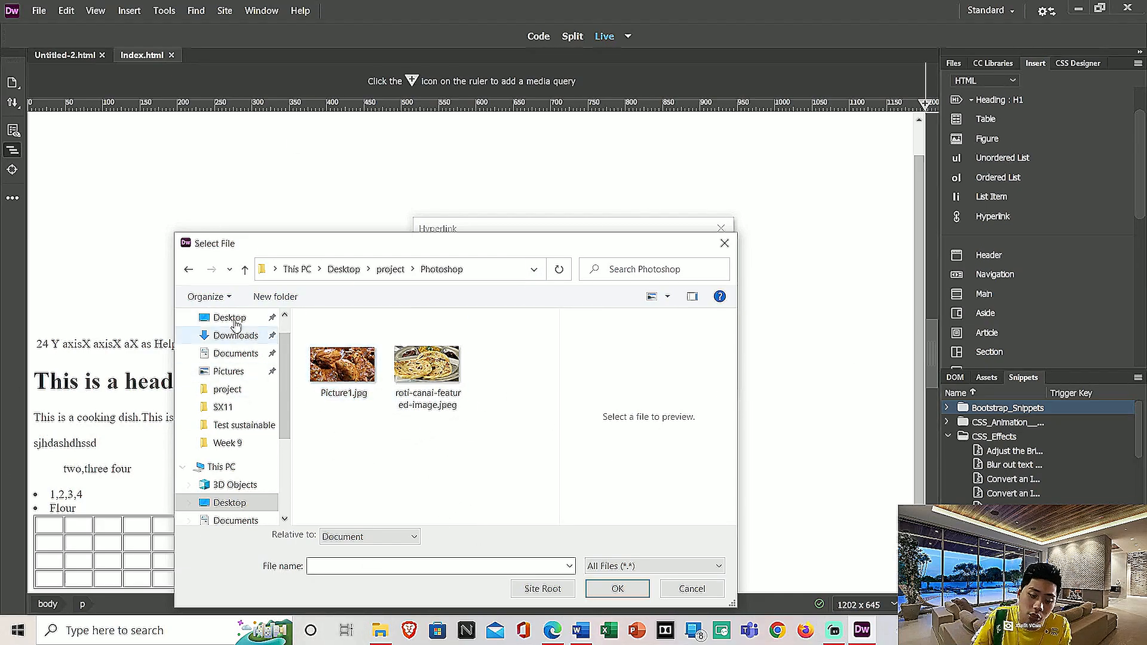
click(345, 376)
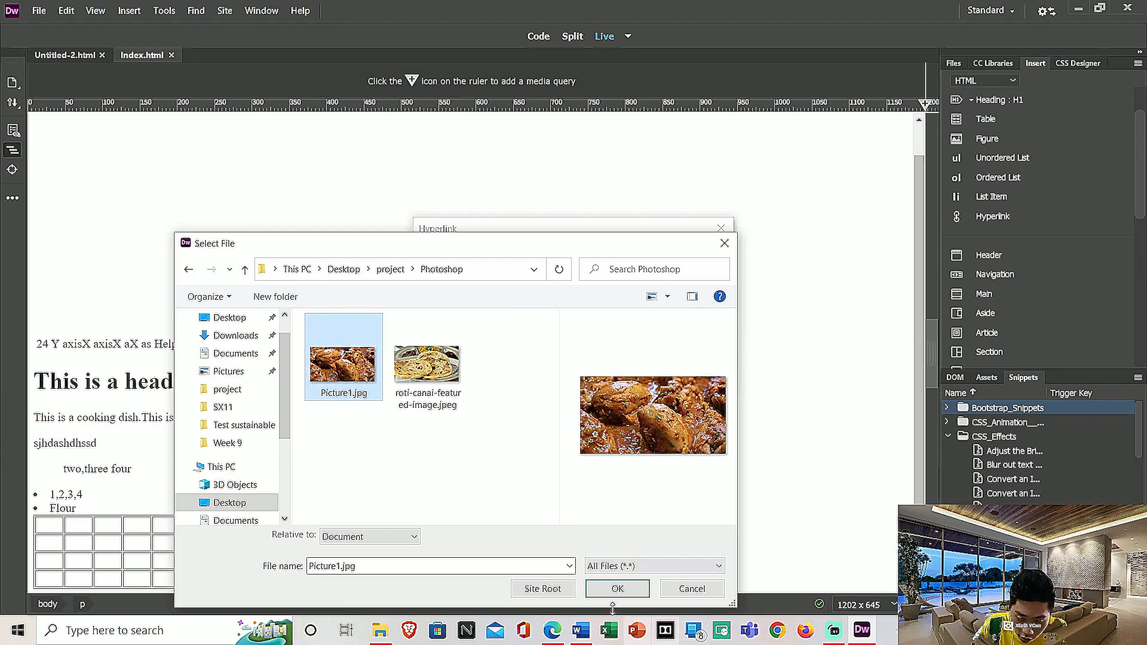
click(615, 589)
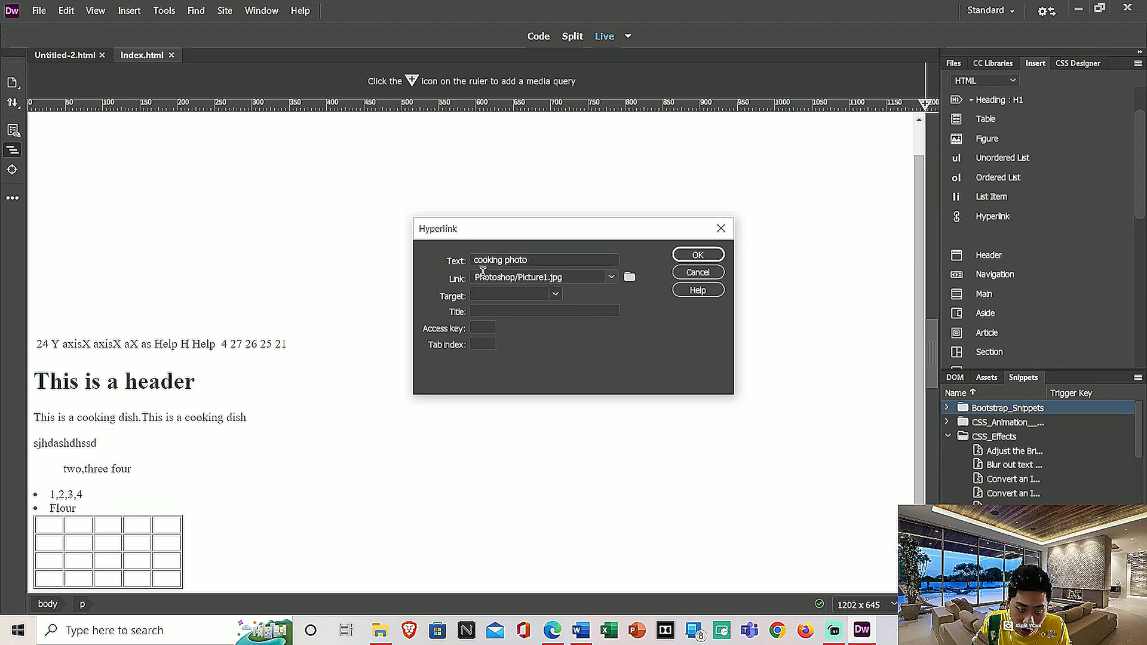
Set the hyperlink's target to new and insert the link without a title
click(555, 294)
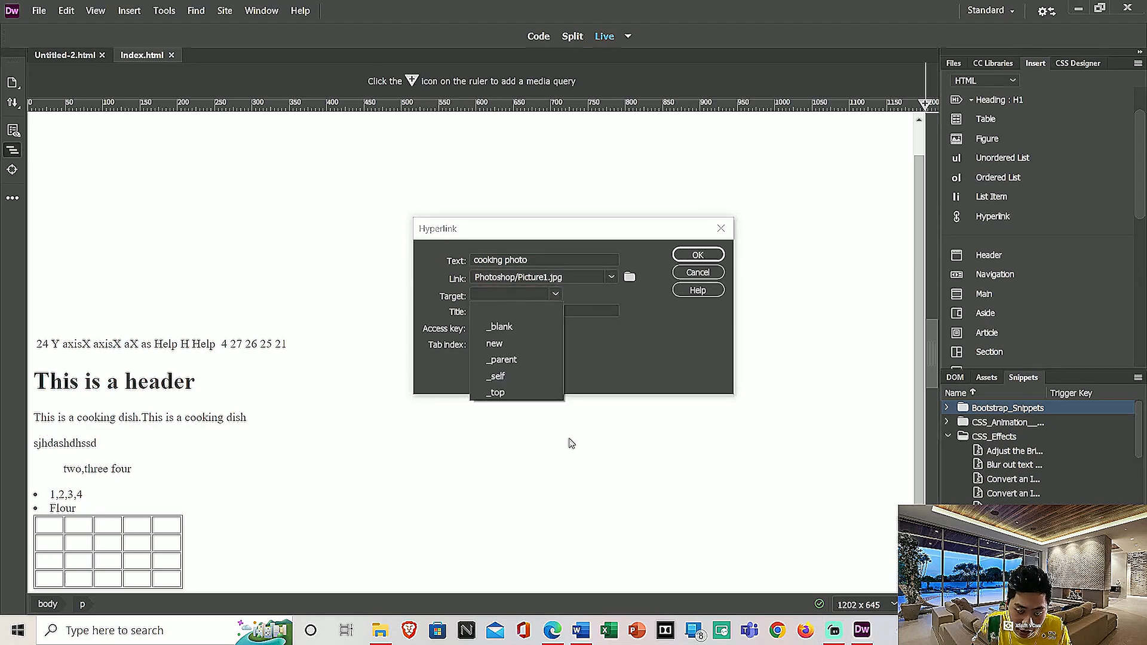
click(516, 361)
click(551, 293)
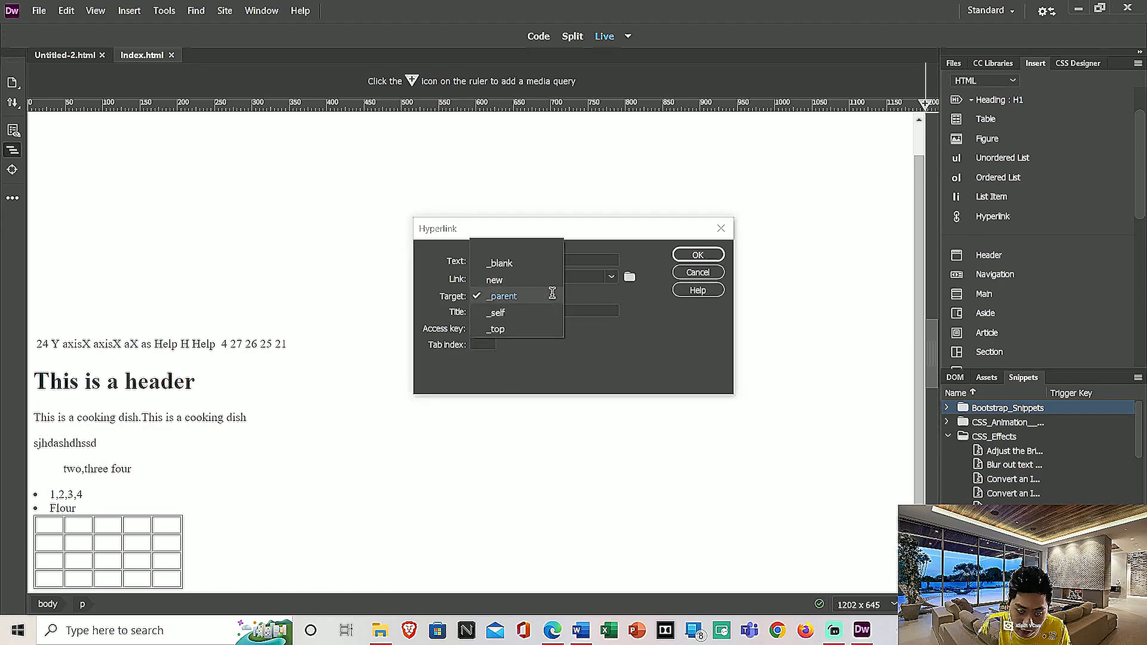
click(511, 280)
click(502, 308)
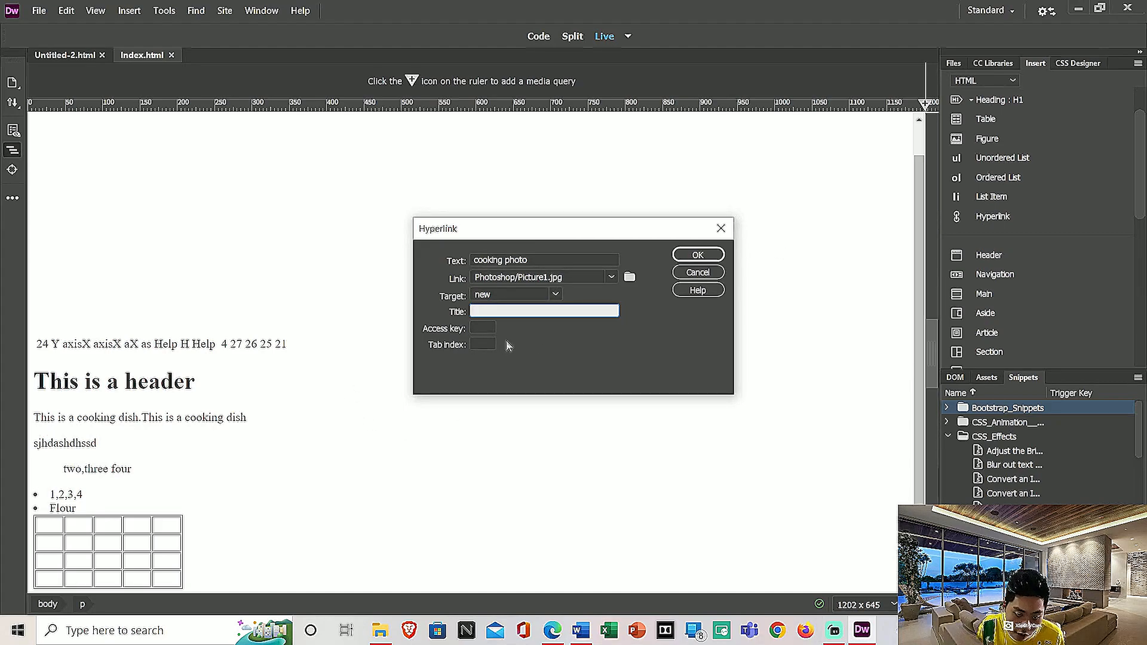
click(715, 258)
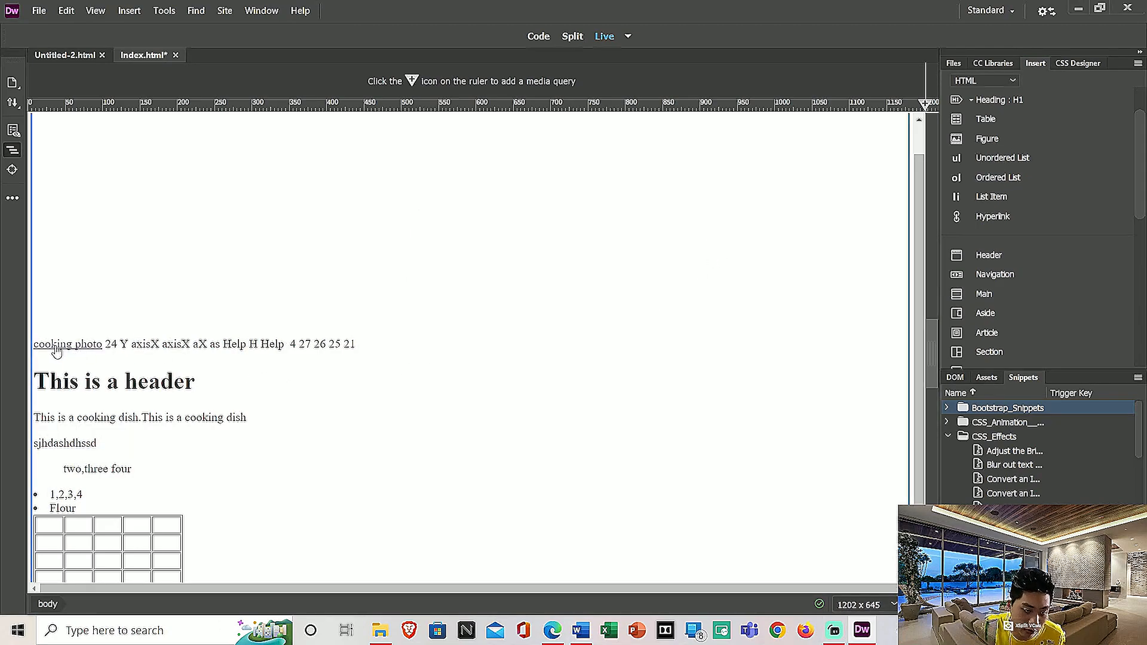
Follow the "cooking photo" link in the live page to check the linked picture
drag(36, 343, 98, 347)
click(401, 390)
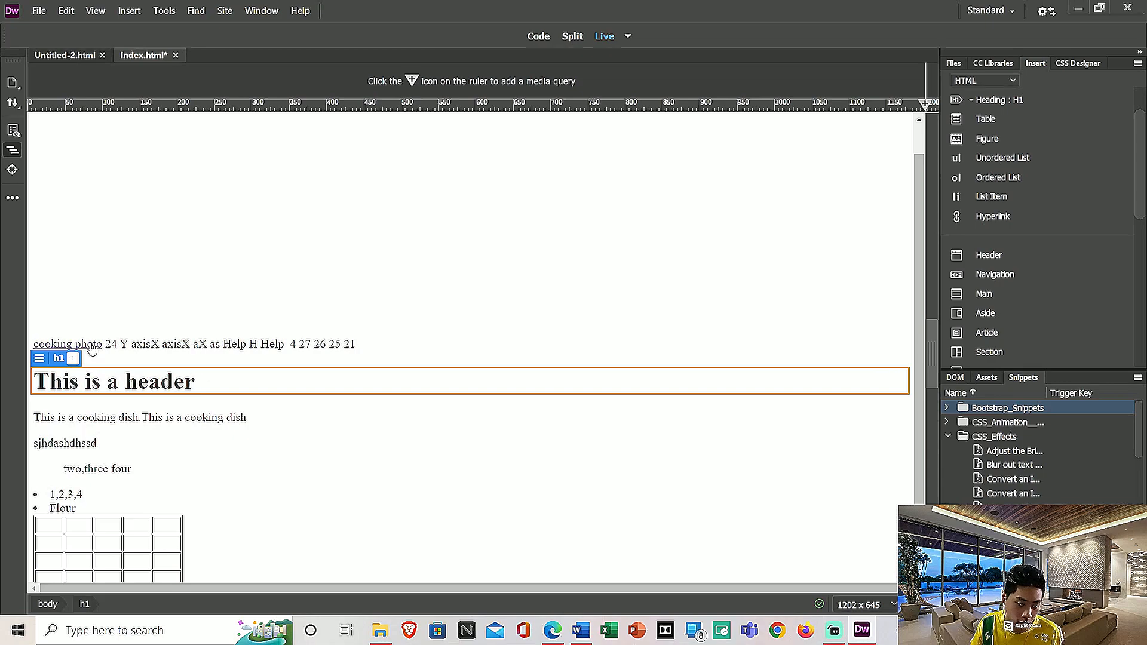
click(93, 347)
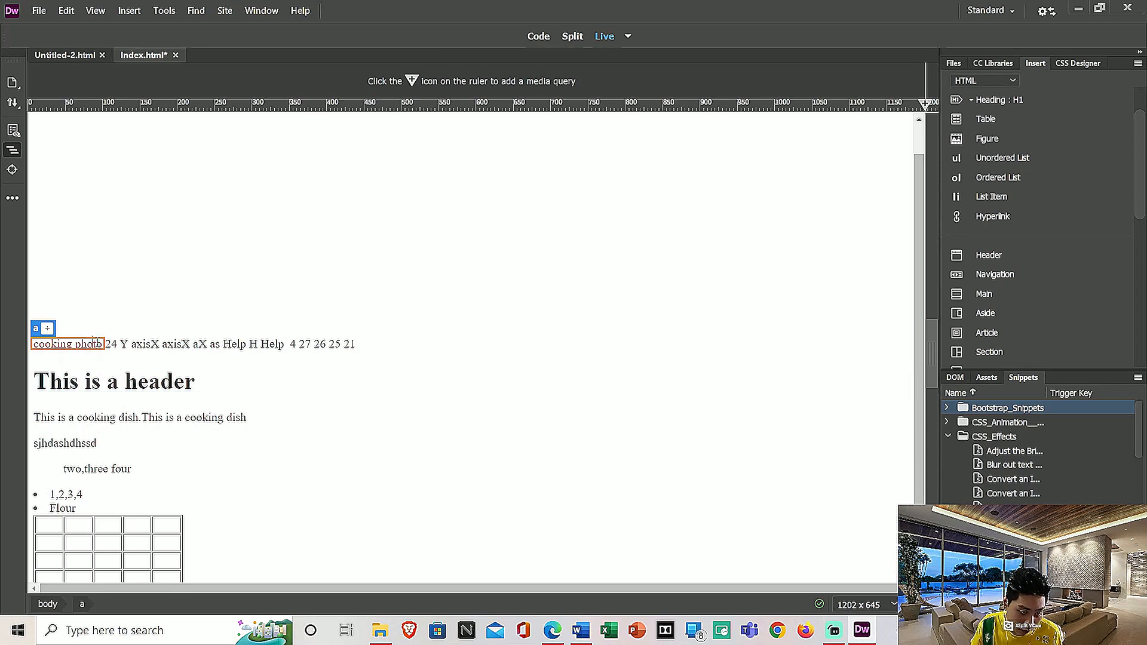
ctrl+click(95, 343)
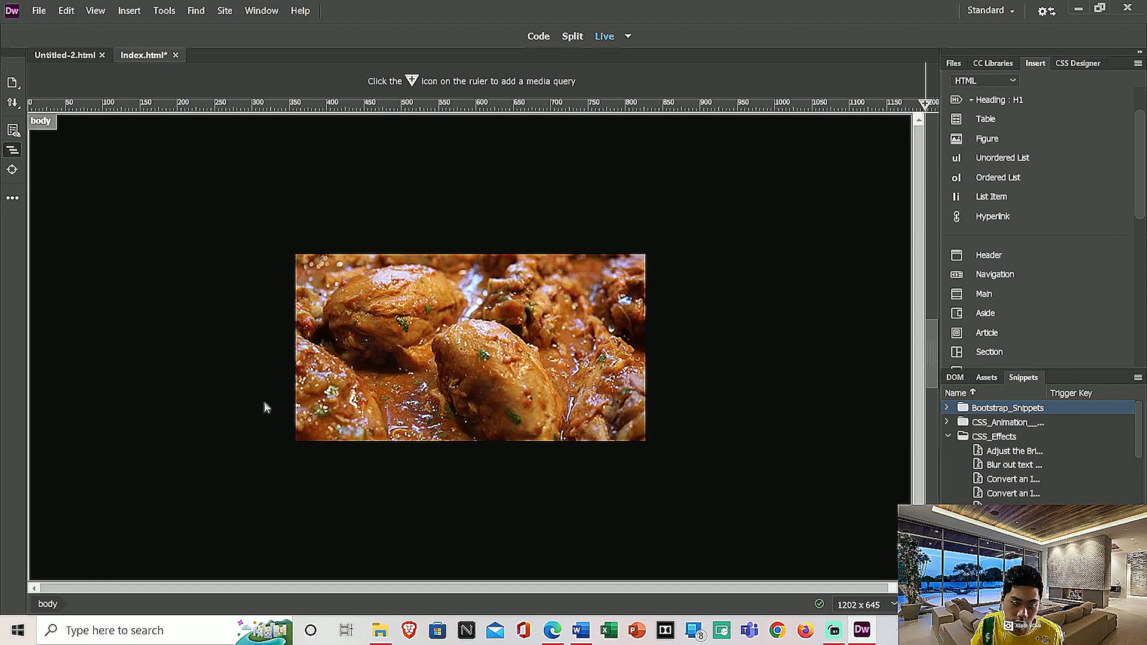
click(74, 57)
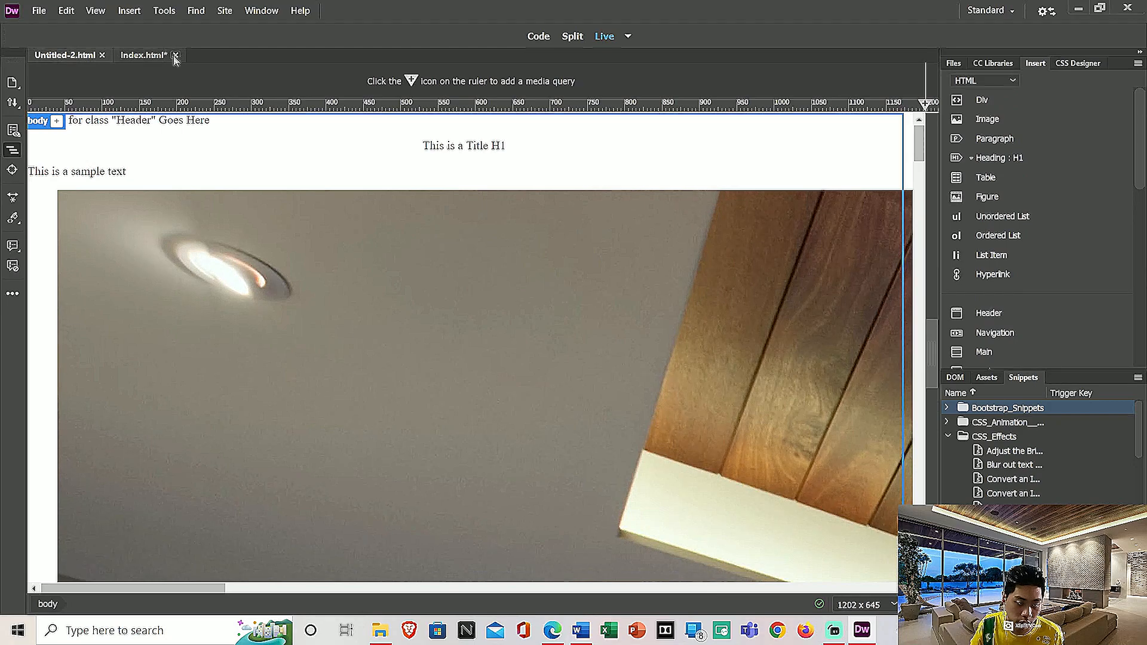
click(175, 55)
click(642, 348)
click(66, 55)
scroll(406, 351, down, 10)
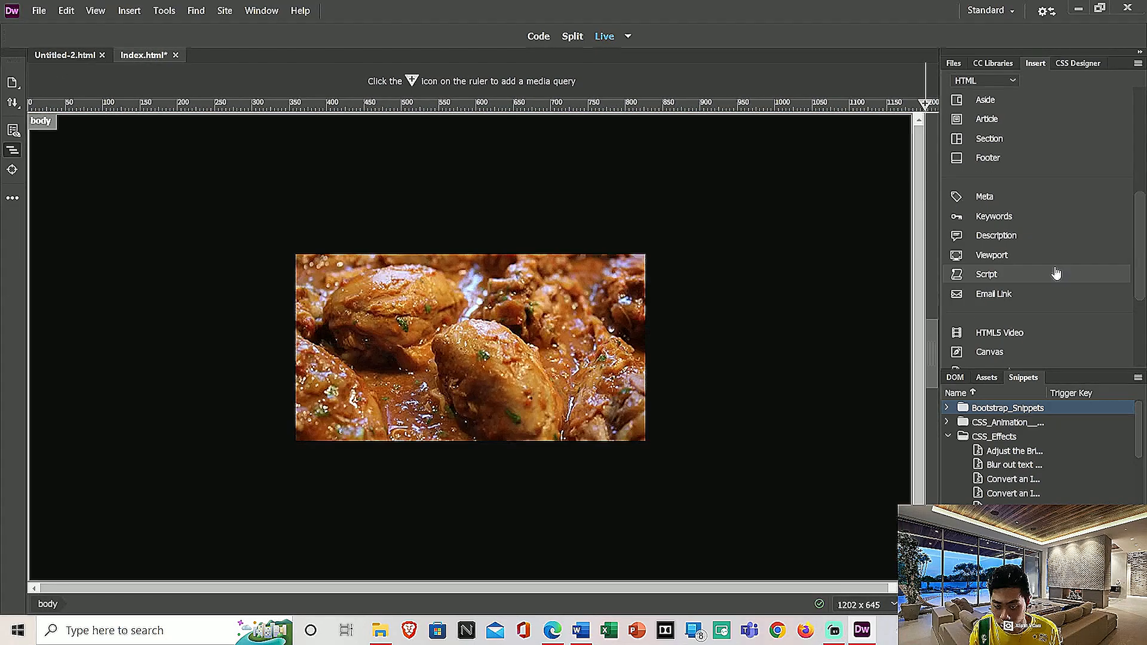
scroll(1058, 272, down, 2)
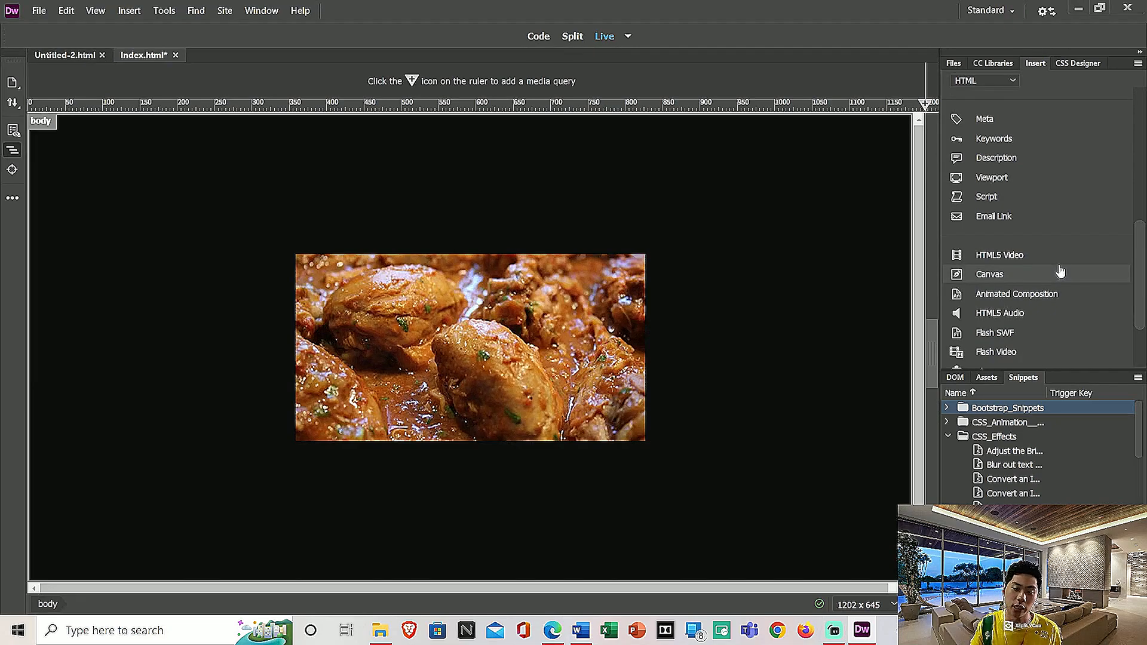